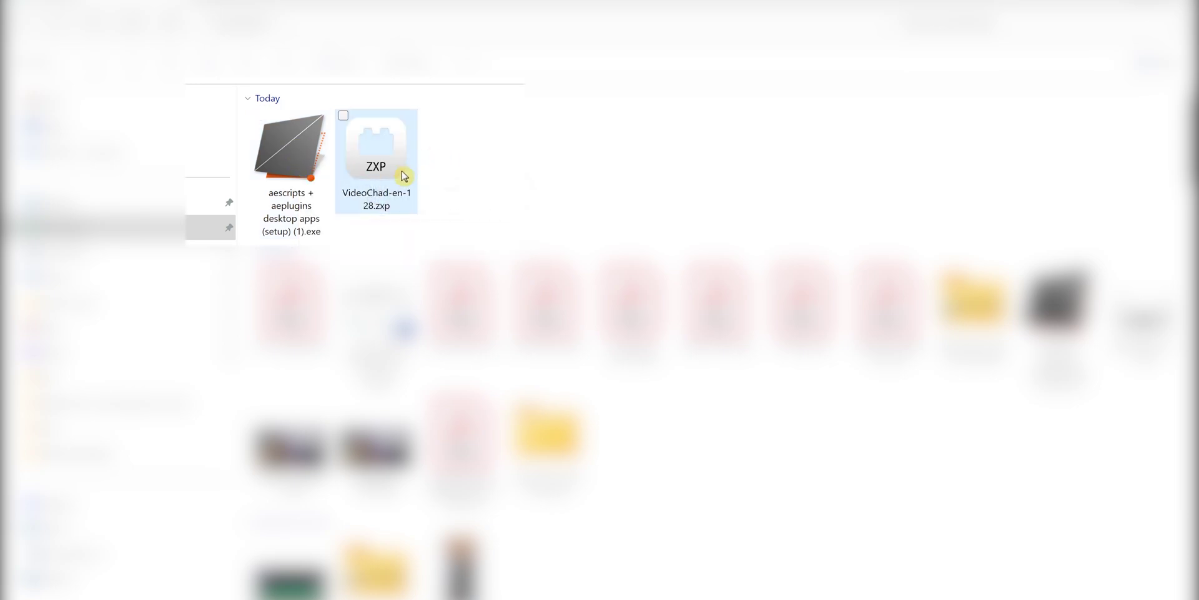
Open the VideoChad-en-128.zxp extension package from today's downloaded files to install it
{"action": "mouse_move", "coordinate": [399, 173]}
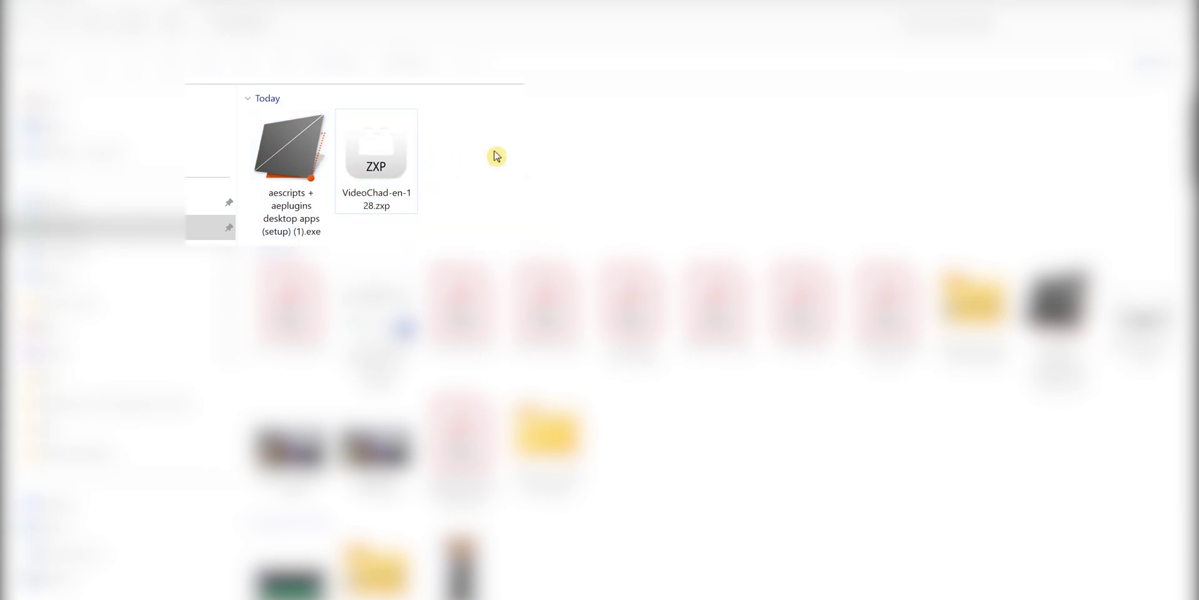
{"action": "double_click", "coordinate": [403, 159]}
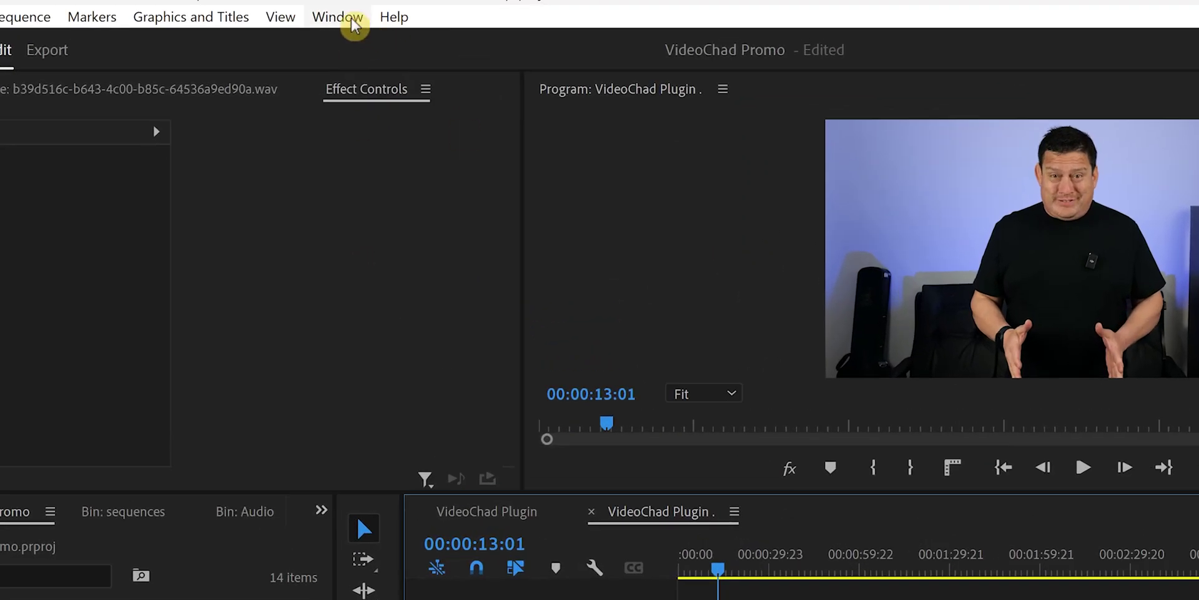
Switch to Premiere Pro and open the VideoChad extension
{"action": "left_click", "coordinate": [355, 23]}
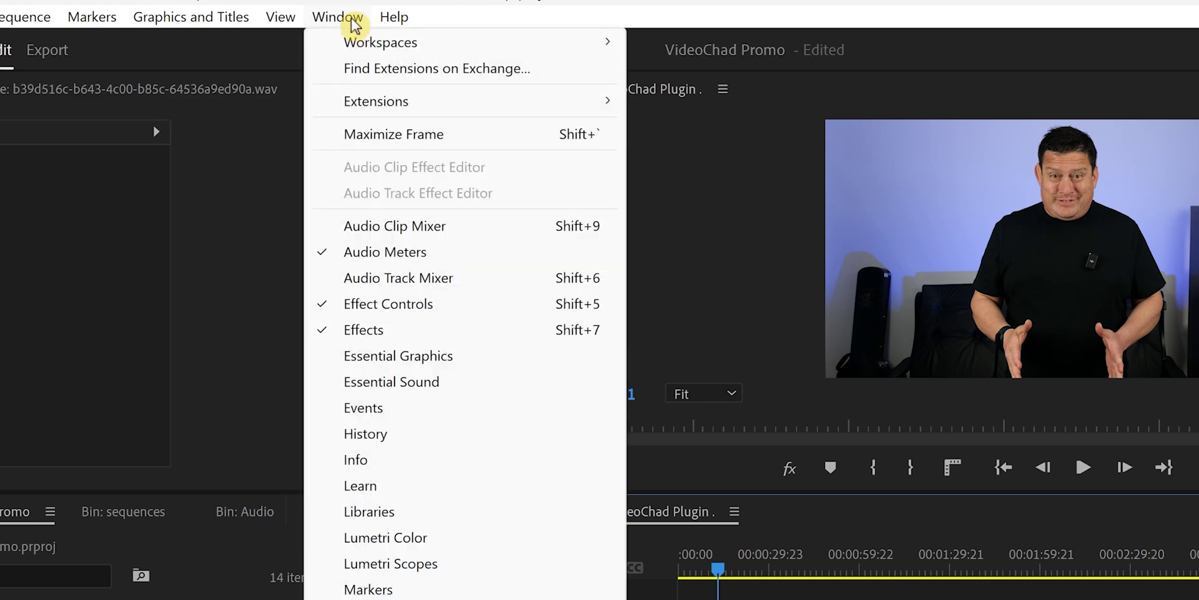
{"action": "mouse_move", "coordinate": [353, 102]}
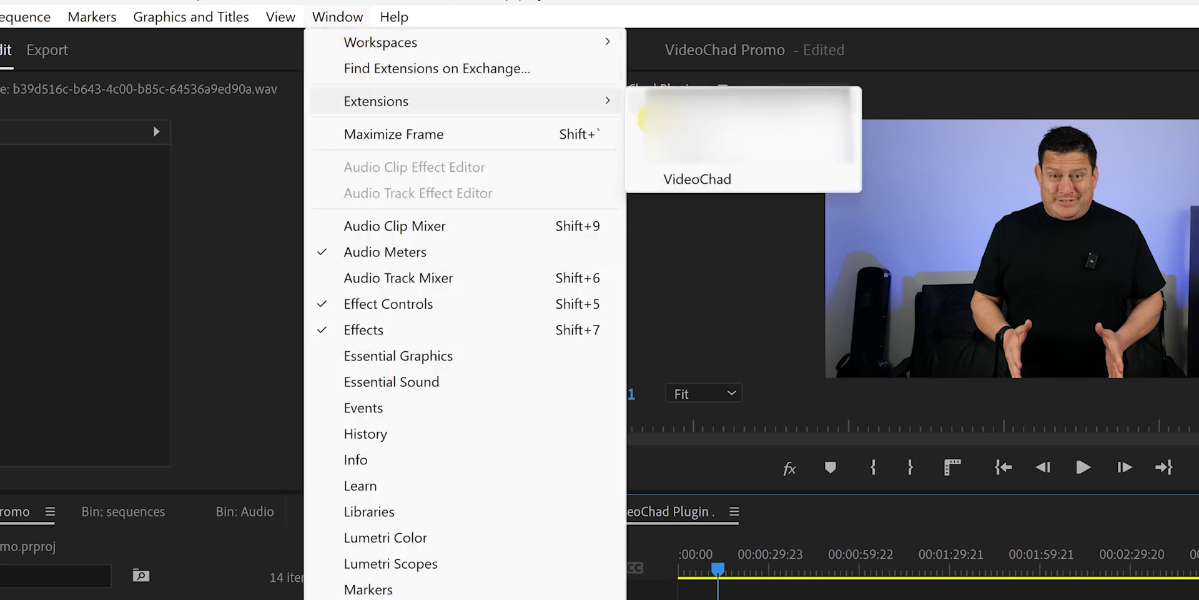
{"action": "left_click", "coordinate": [716, 183]}
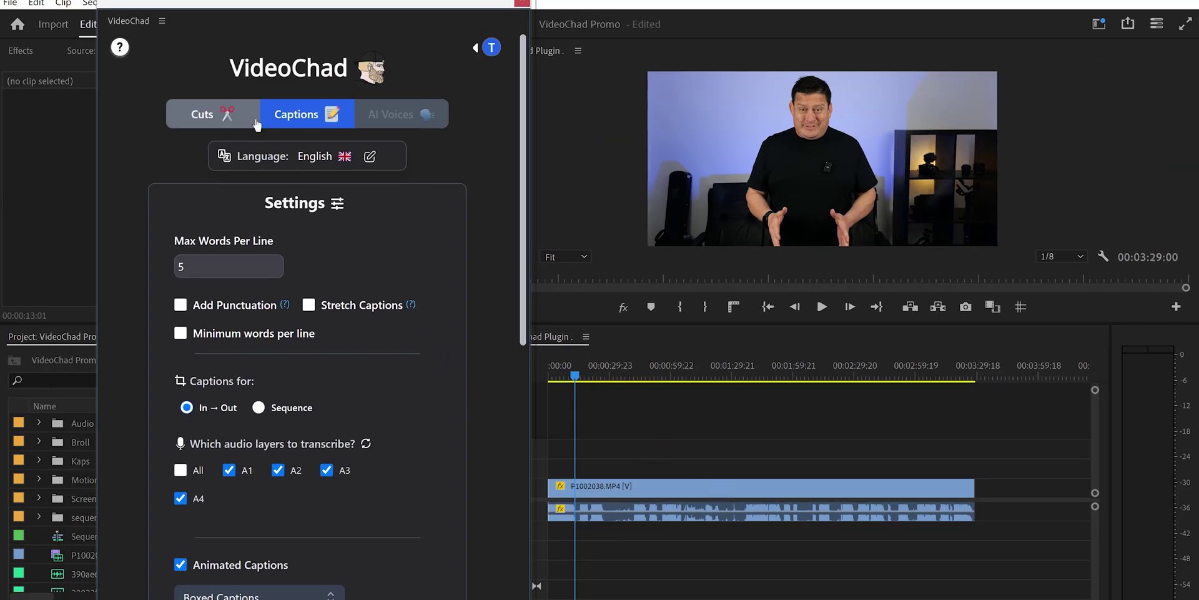
Cut the silences over the whole sequence with zooms off and only audio layer A1 used for silence detection
{"action": "left_click", "coordinate": [201, 118]}
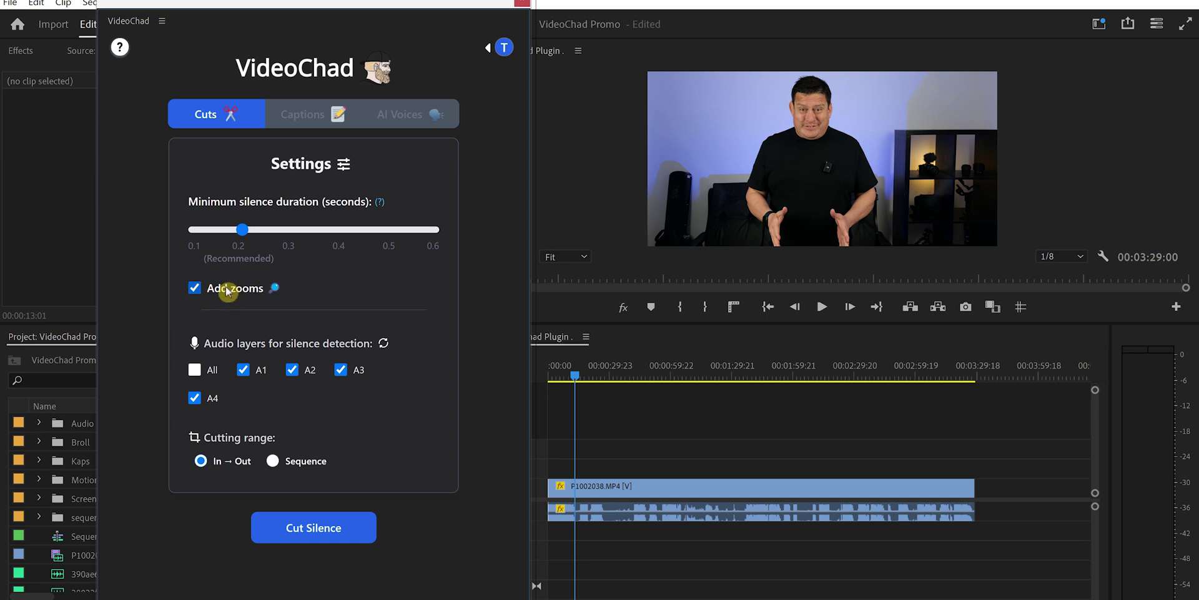
{"action": "left_click", "coordinate": [191, 288]}
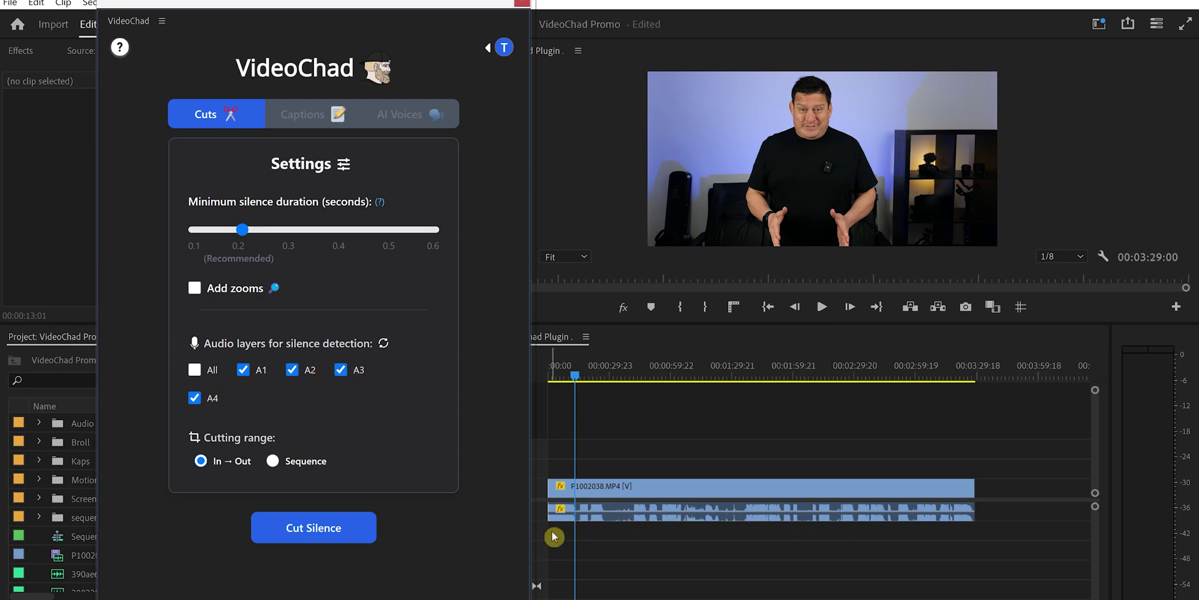
{"action": "left_click", "coordinate": [292, 369]}
{"action": "left_click", "coordinate": [194, 398]}
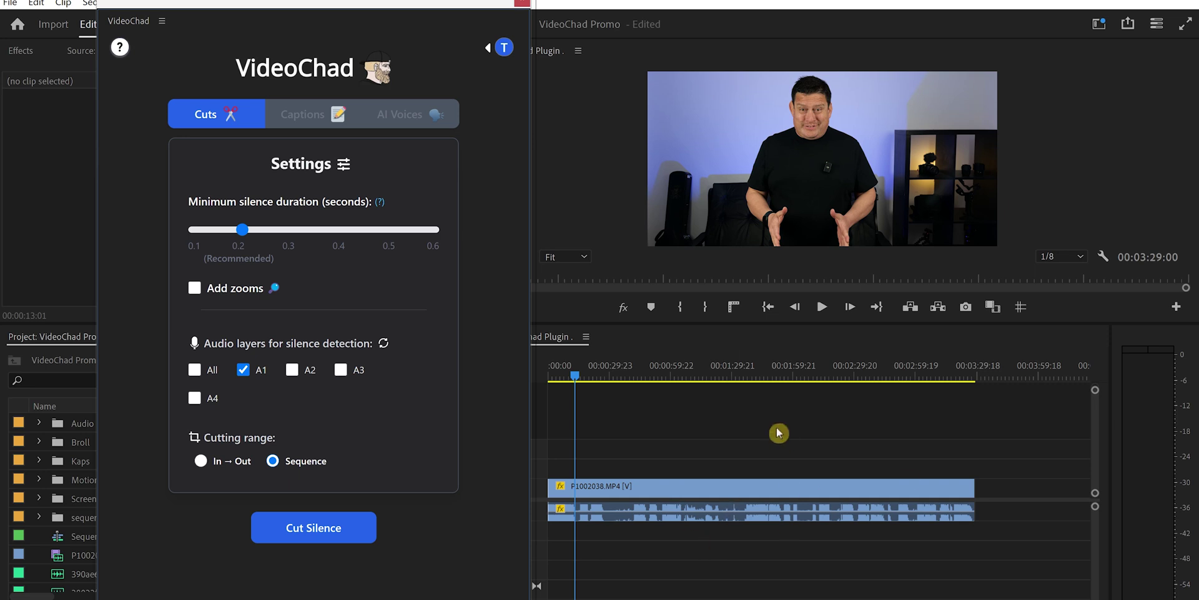
{"action": "left_click", "coordinate": [354, 536]}
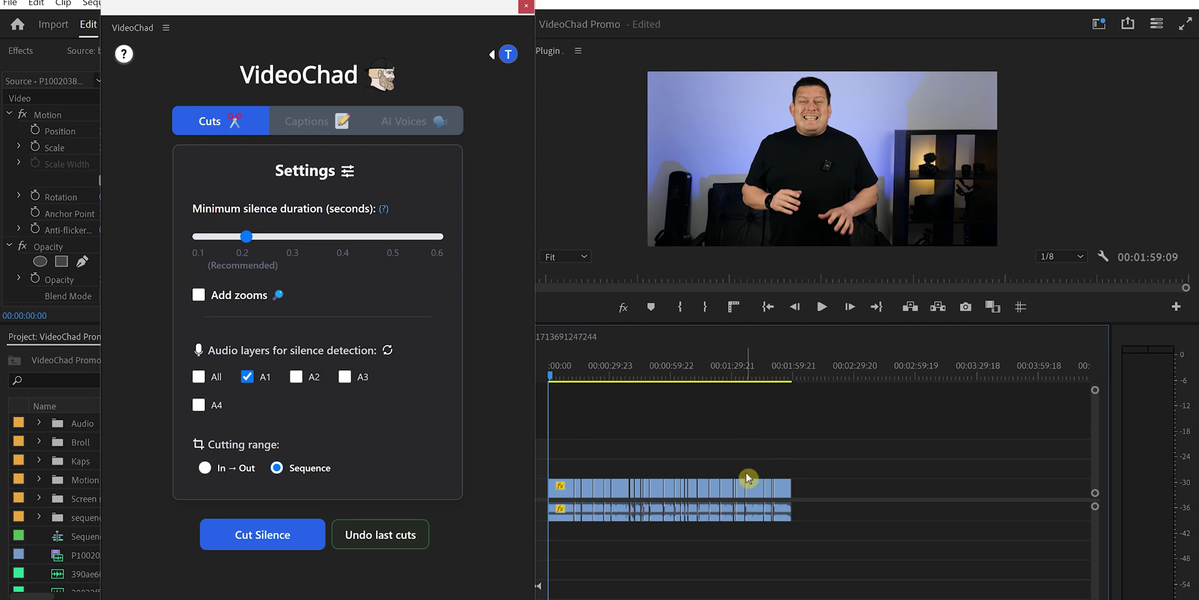
{"action": "left_click", "coordinate": [669, 463]}
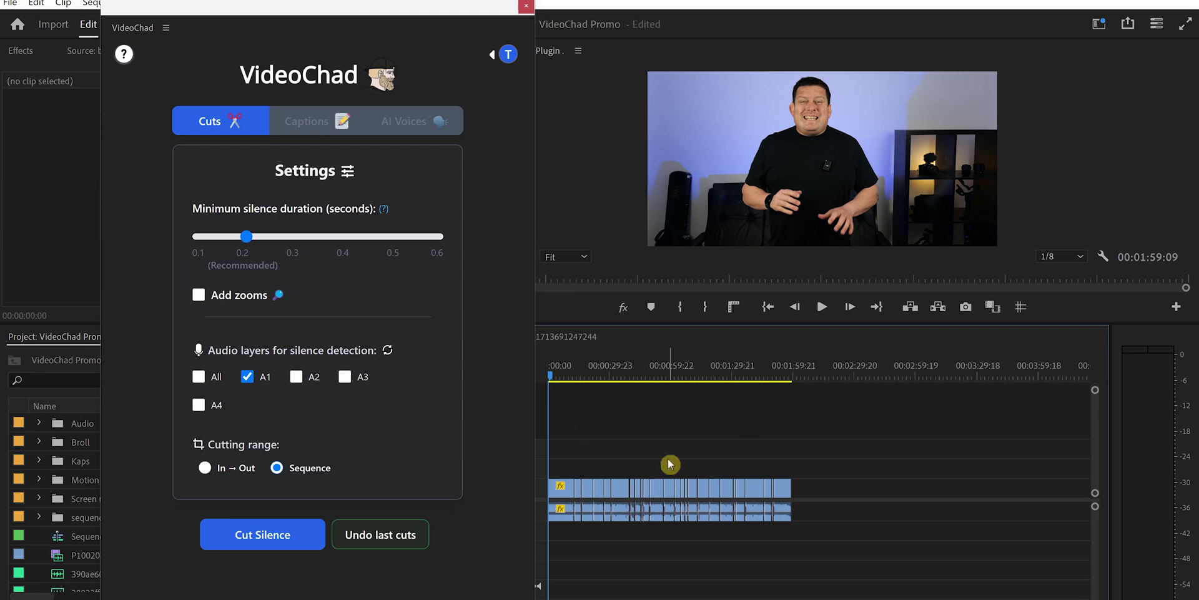
Open VideoChad's caption settings, check the language choice, and set the captions to cover the whole sequence
{"action": "left_click", "coordinate": [309, 123]}
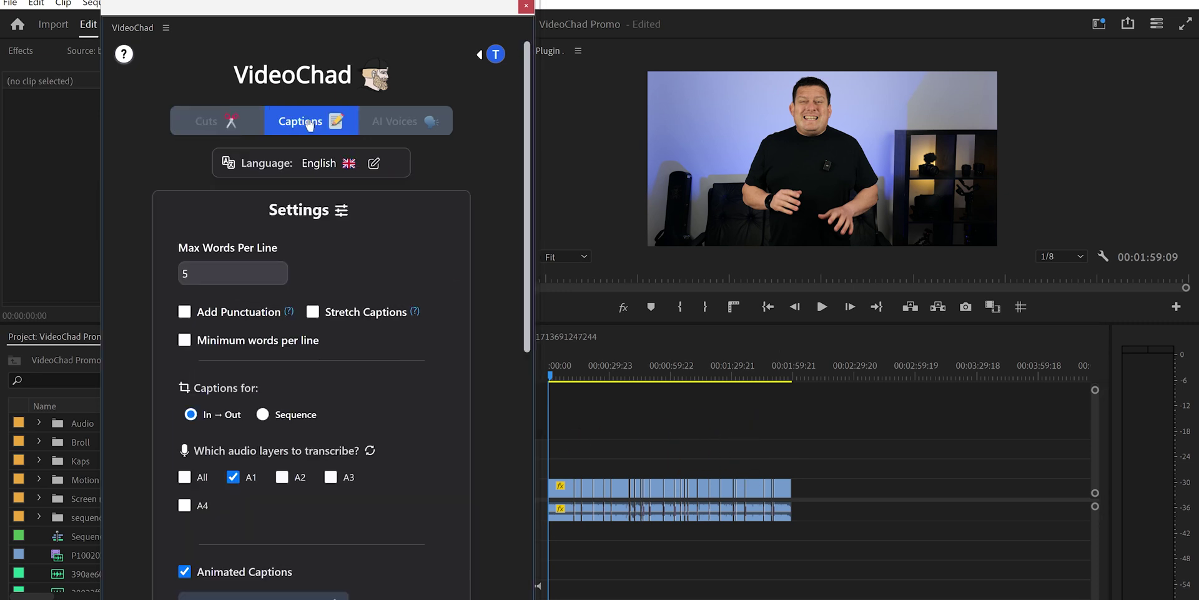
{"action": "left_click", "coordinate": [320, 172]}
{"action": "mouse_move", "coordinate": [394, 195]}
{"action": "left_mouse_down"}
{"action": "mouse_move", "coordinate": [396, 244]}
{"action": "mouse_move", "coordinate": [400, 181]}
{"action": "left_mouse_up"}
{"action": "left_click", "coordinate": [331, 164]}
{"action": "scroll", "coordinate": [331, 165], "scroll_direction": "down", "scroll_amount": 3}
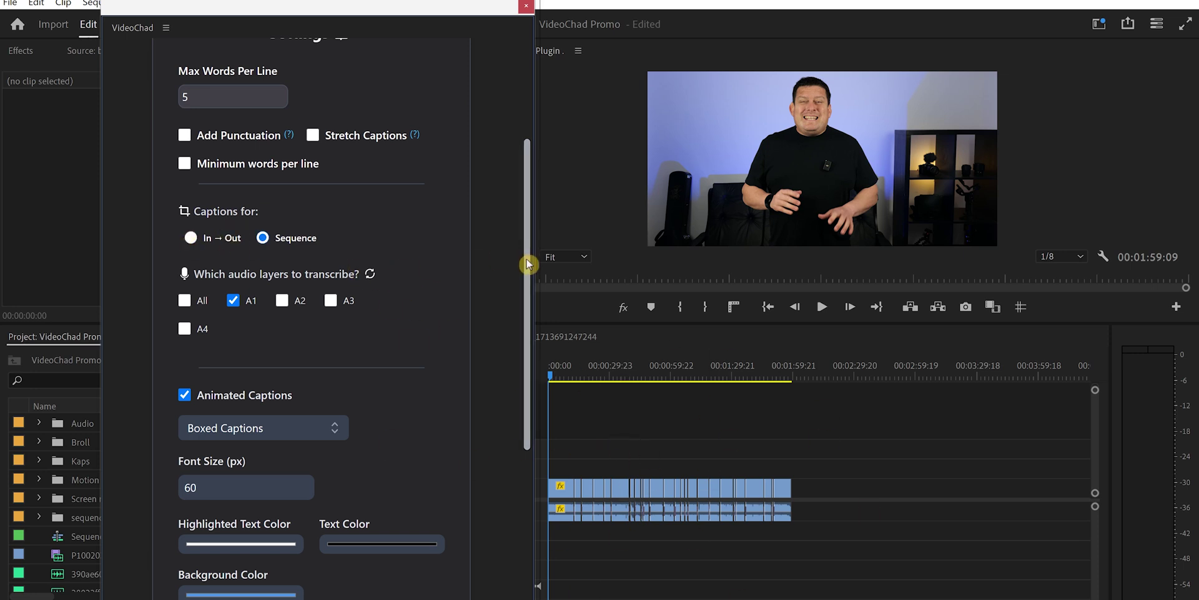
Choose the Hormozi (Jumping) animated caption style and set its font size to 120 px
{"action": "left_click_drag", "start_coordinate": [528, 266], "coordinate": [527, 347]}
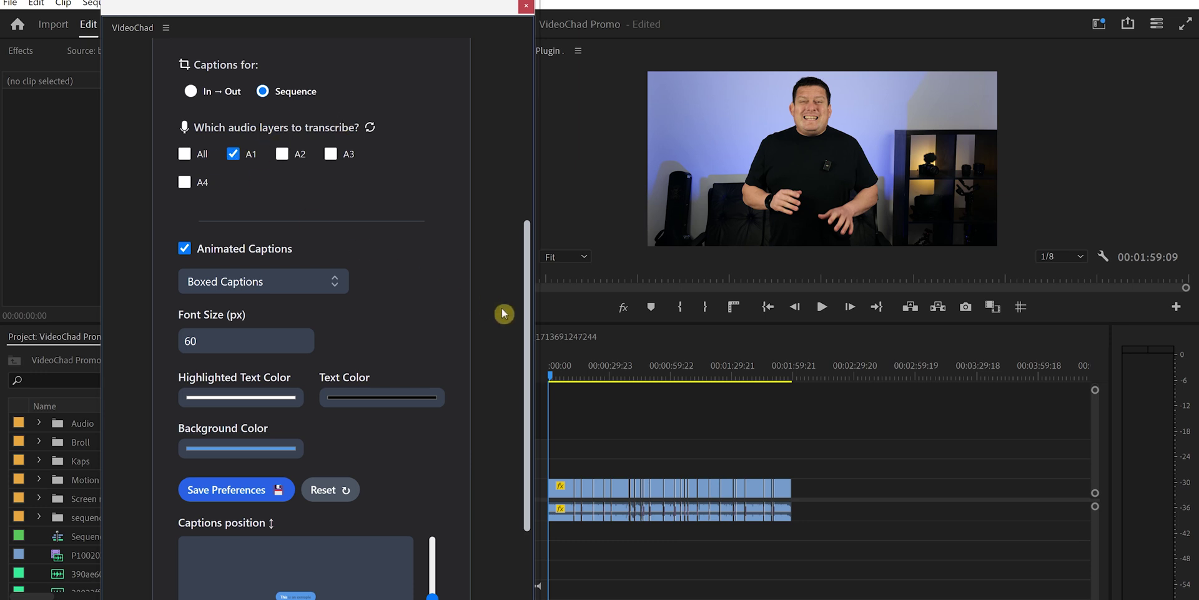
{"action": "scroll", "coordinate": [275, 213], "scroll_direction": "down", "scroll_amount": 1}
{"action": "left_click", "coordinate": [250, 215]}
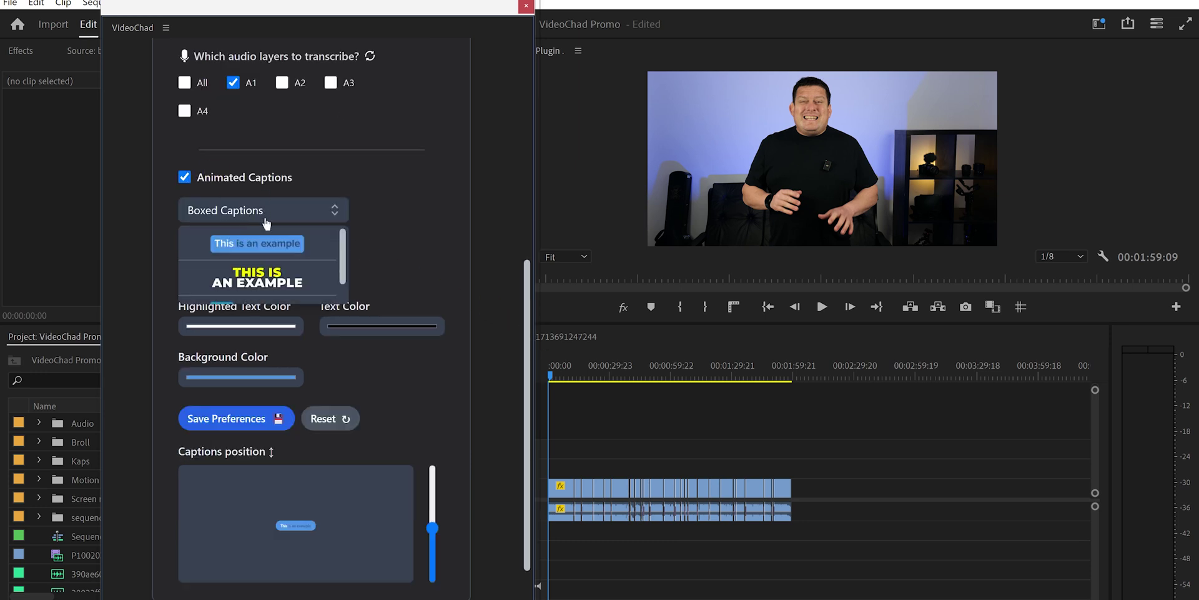
{"action": "left_click", "coordinate": [258, 277]}
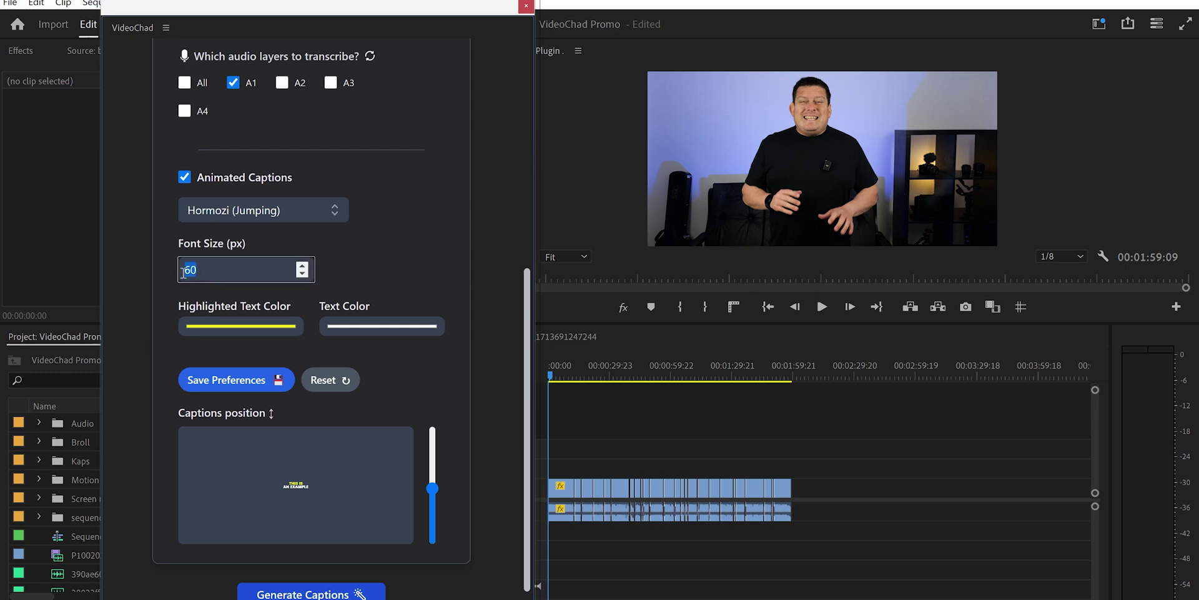
{"action": "type", "text": "90"}
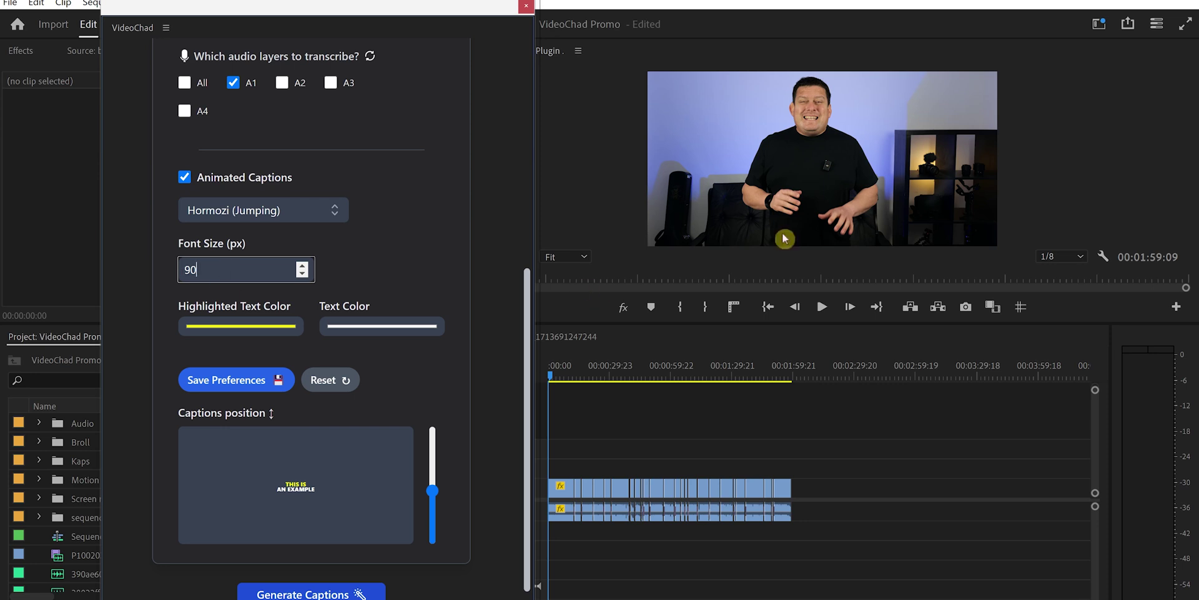
{"action": "key", "text": "BackSpace"}
{"action": "key", "text": "BackSpace"}
{"action": "type", "text": "120"}
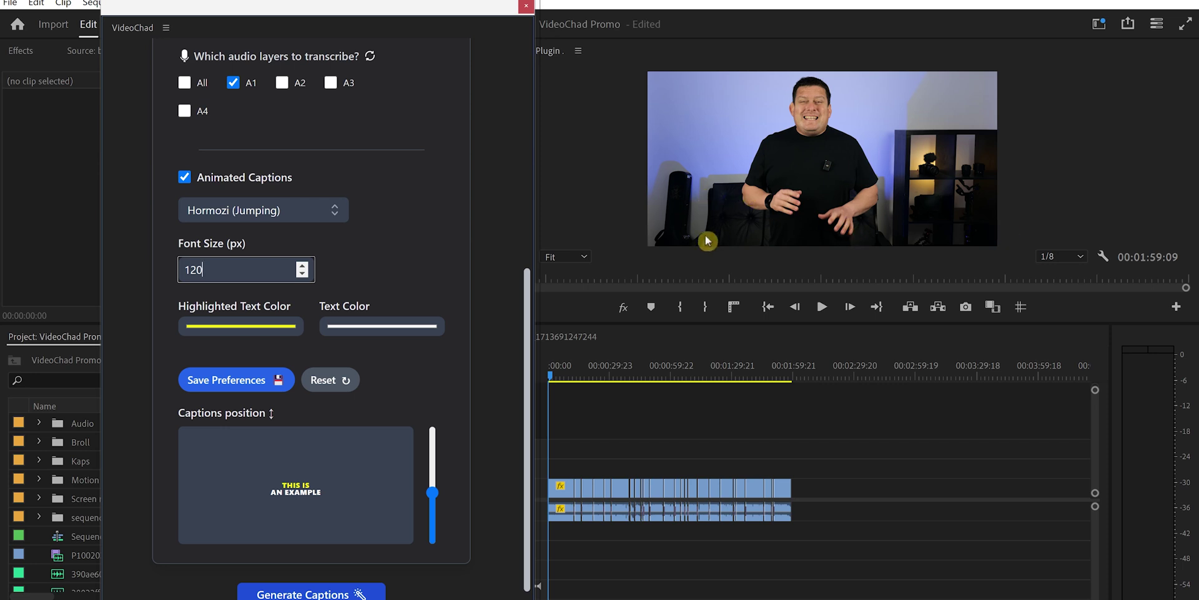
{"action": "scroll", "coordinate": [431, 302], "scroll_direction": "down", "scroll_amount": 1}
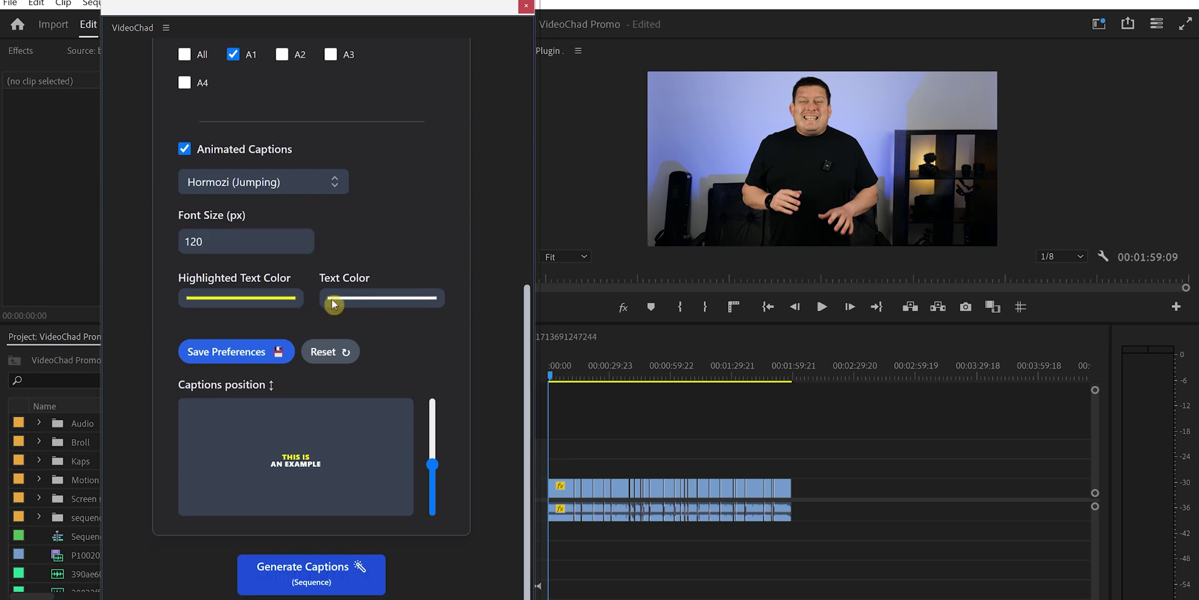
{"action": "left_click", "coordinate": [300, 191]}
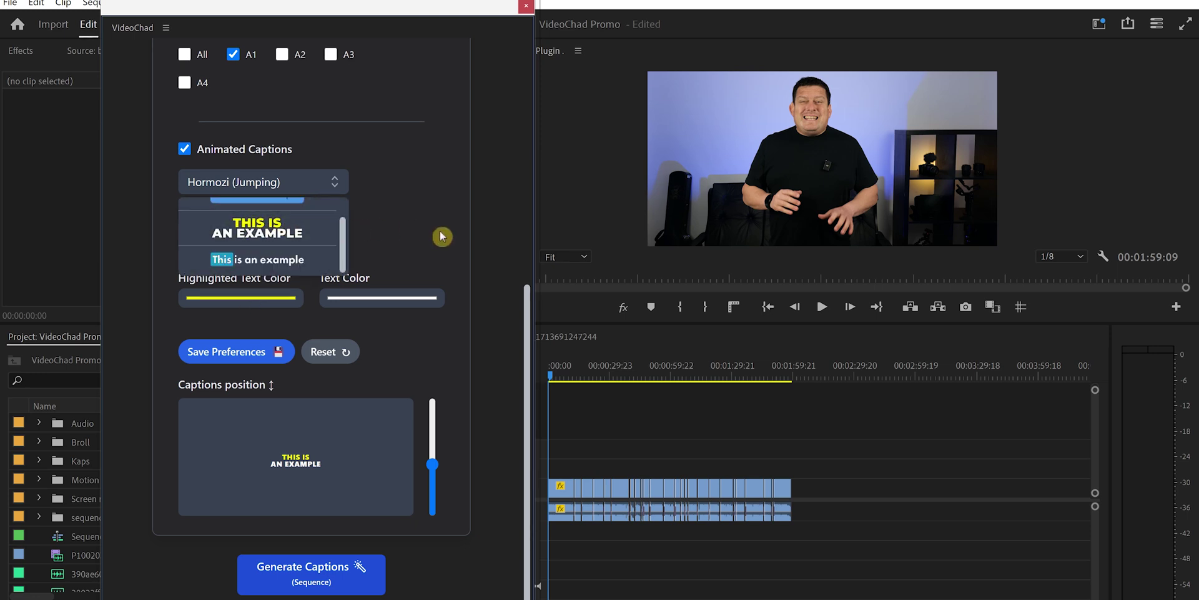
{"action": "left_click", "coordinate": [297, 195]}
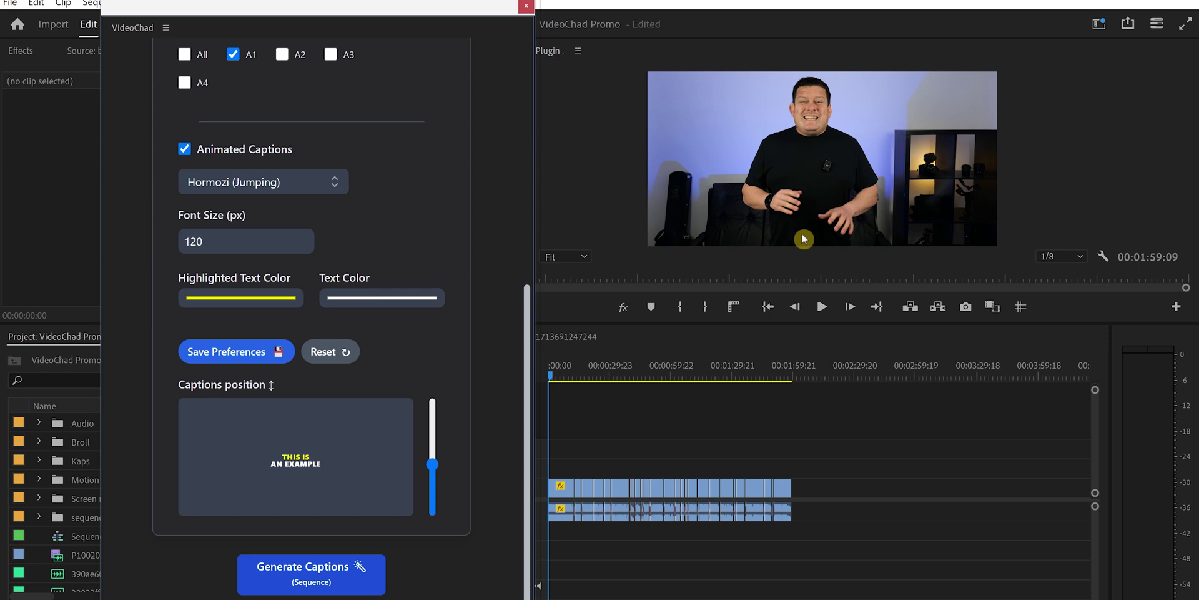
Lower the captions position to near the bottom of the frame and generate captions for the sequence
{"action": "left_click_drag", "start_coordinate": [436, 465], "coordinate": [434, 481]}
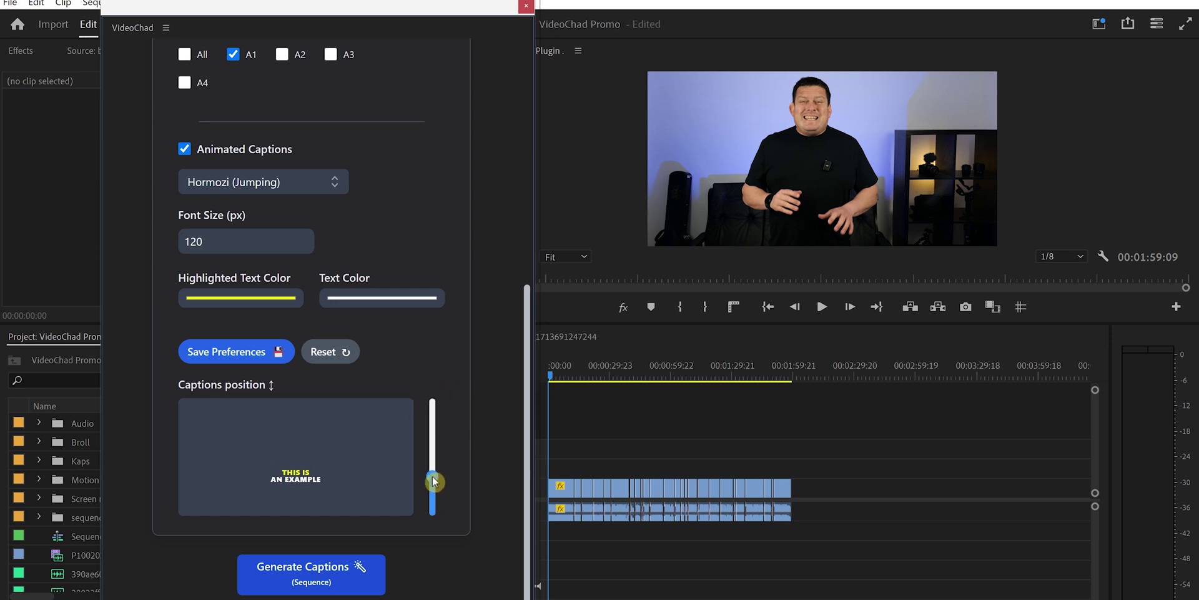
{"action": "left_click_drag", "start_coordinate": [439, 480], "coordinate": [436, 503]}
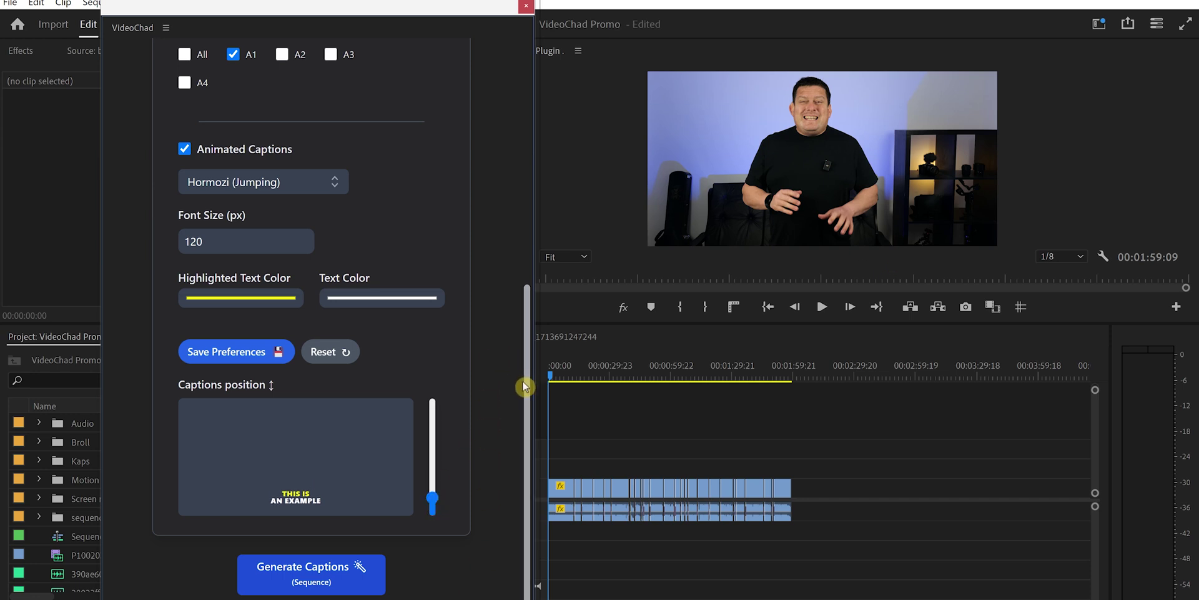
{"action": "left_click_drag", "start_coordinate": [528, 389], "coordinate": [526, 436]}
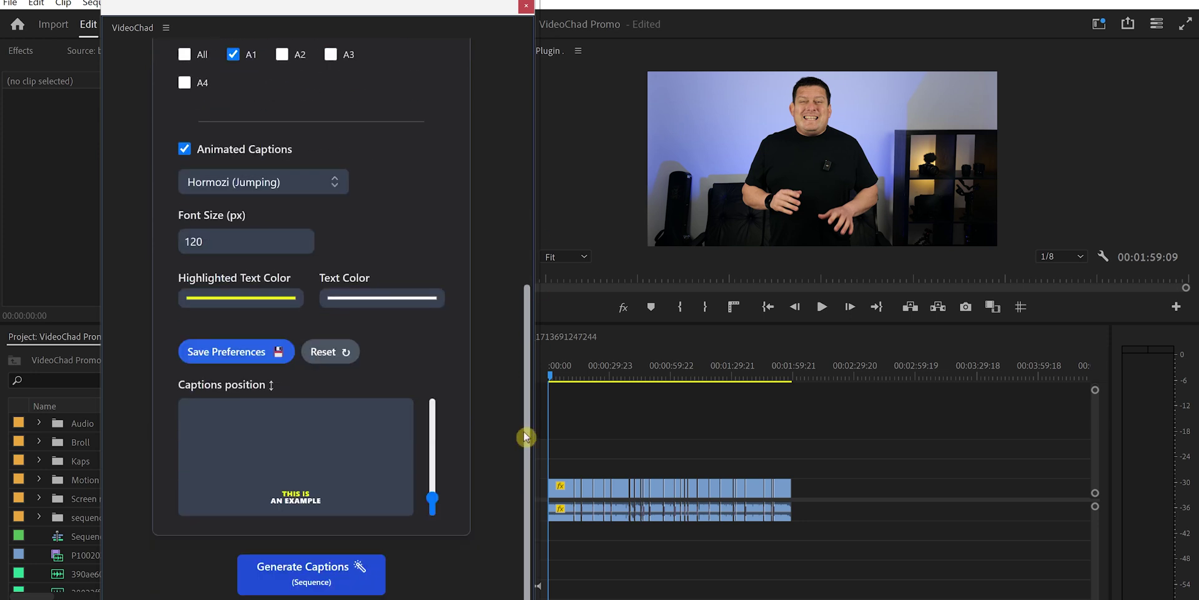
{"action": "left_click", "coordinate": [318, 583]}
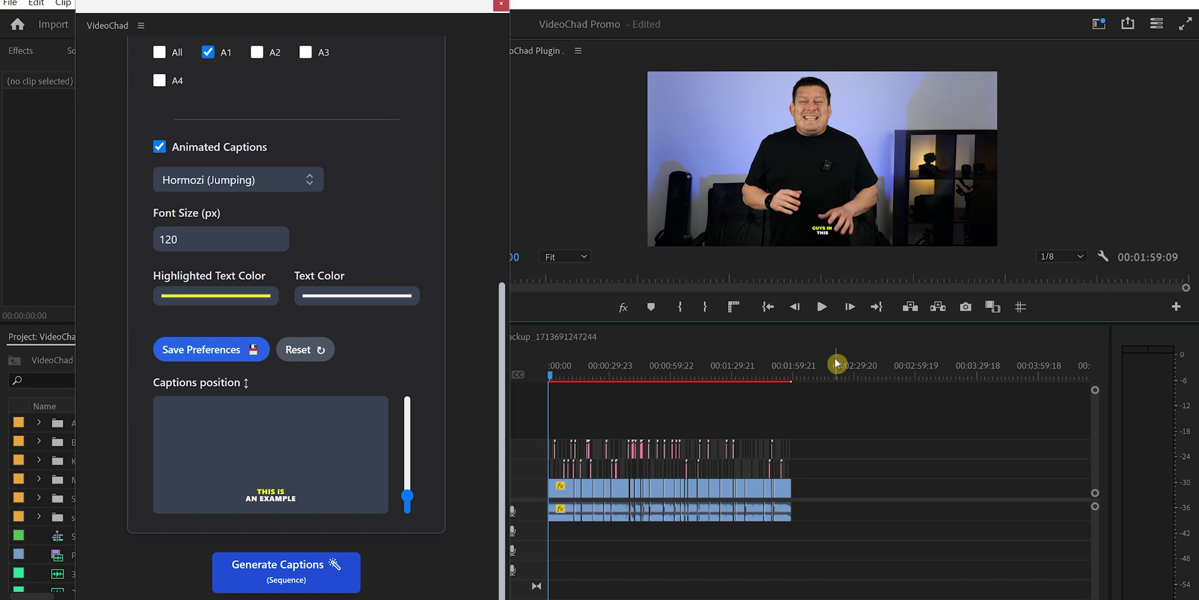
View the captioned frame full screen to check the caption size and position, and return to the editing layout
{"action": "key", "text": "ctrl+grave"}
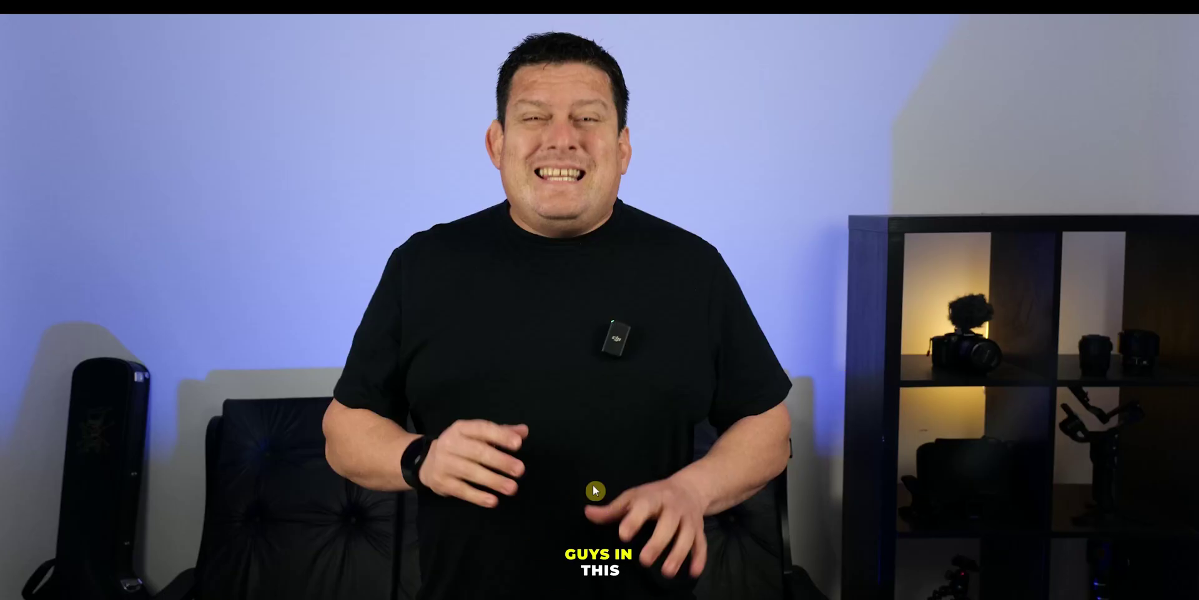
{"action": "key", "text": "ctrl+grave"}
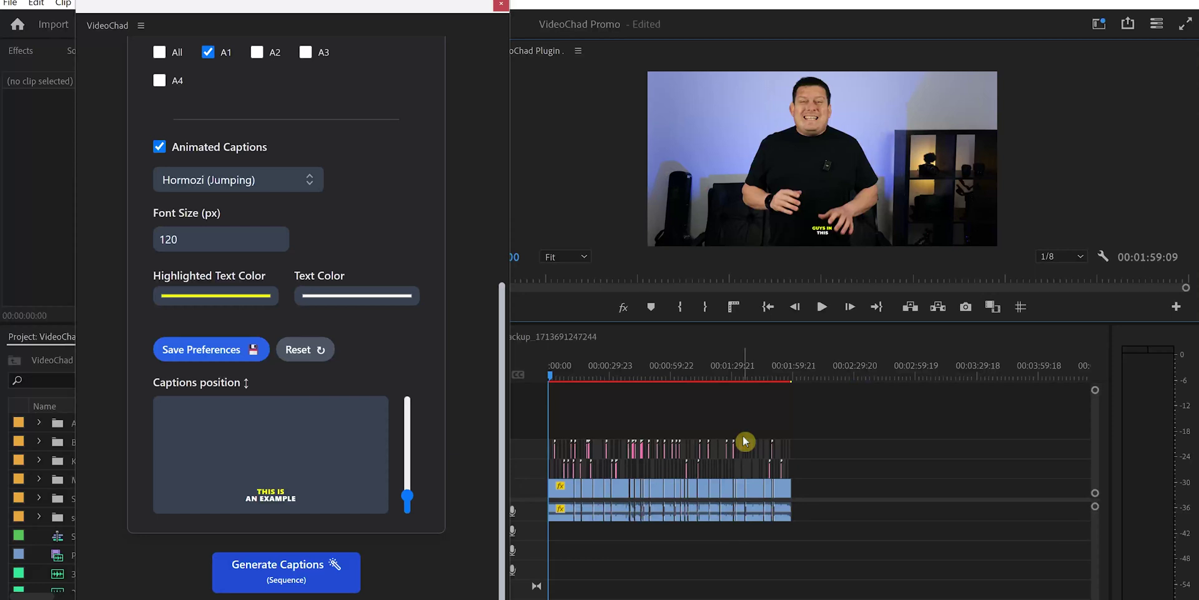
Enter the paragraph beginning "Nature is an inherent character or constitution" as the AI voice text, removing its "[1]" citation mark
{"action": "left_click_drag", "start_coordinate": [504, 513], "coordinate": [520, 191]}
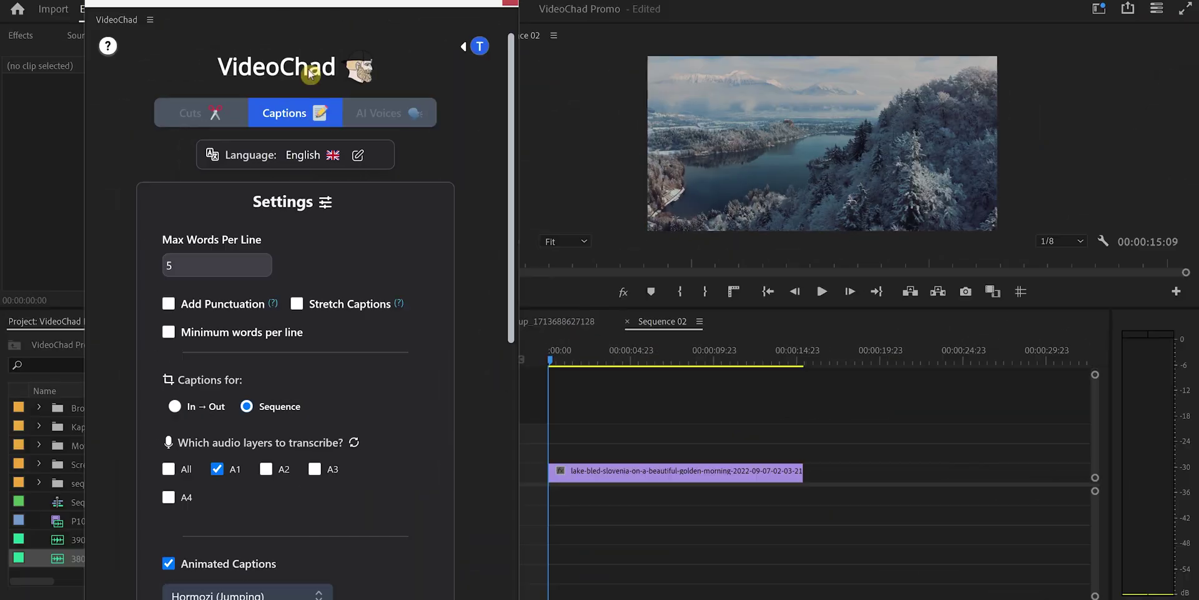
{"action": "left_click", "coordinate": [378, 114]}
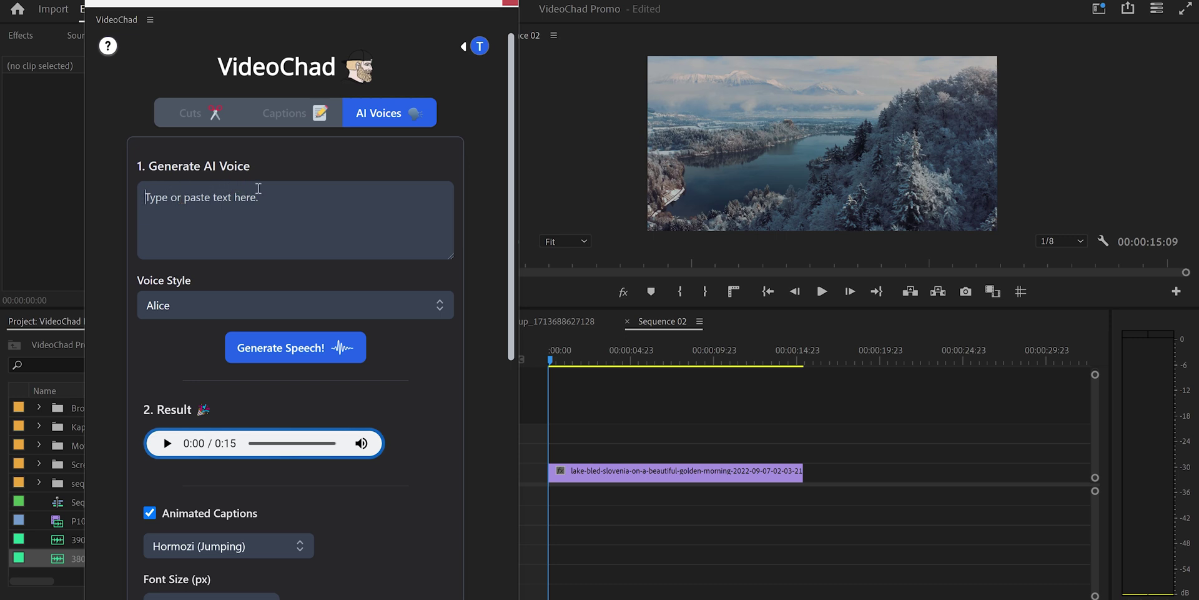
{"action": "type", "text": "Nature is an inherent character or constitution,[1] particularly of the ecosphere or the universe as a whole. In this general sense nature refers to the laws, elements and phenomena of the physical world, including life."}
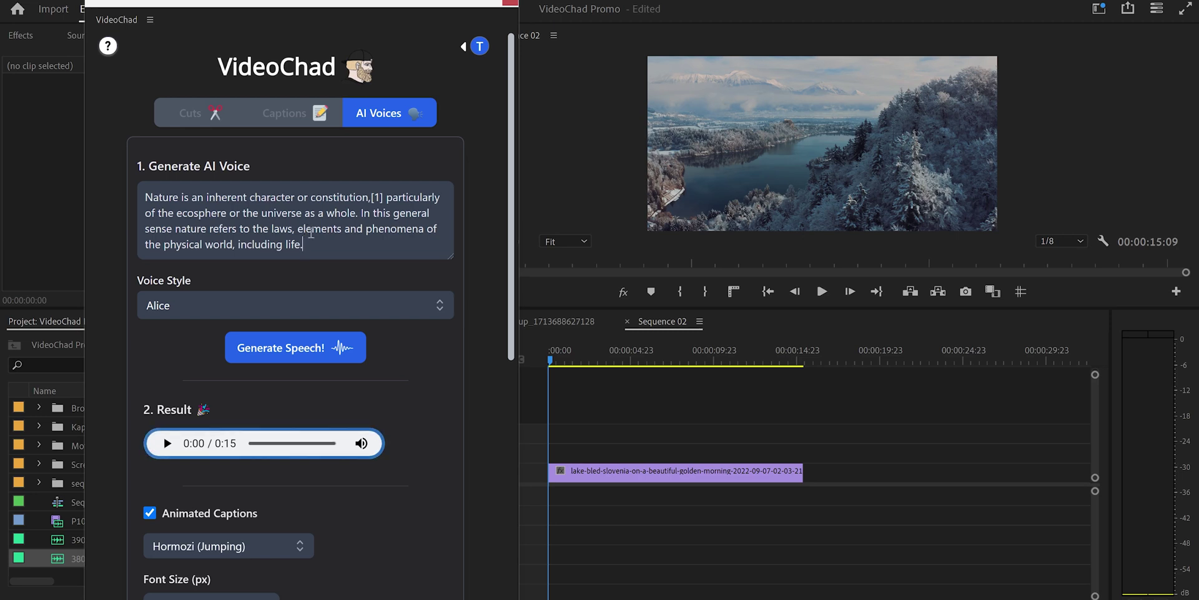
{"action": "left_click", "coordinate": [373, 197]}
{"action": "key", "text": "Delete"}
{"action": "key", "text": "Delete"}
{"action": "key", "text": "Delete"}
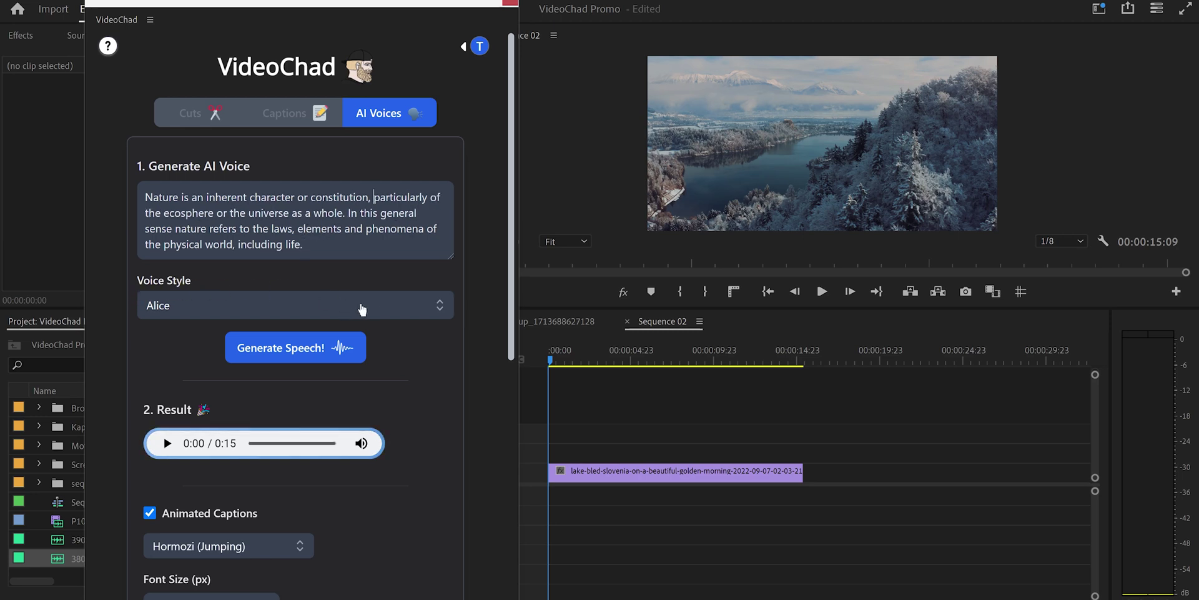
Browse the available voice styles, preview the Emily voice, and select Alice for the speech
{"action": "left_click", "coordinate": [374, 310]}
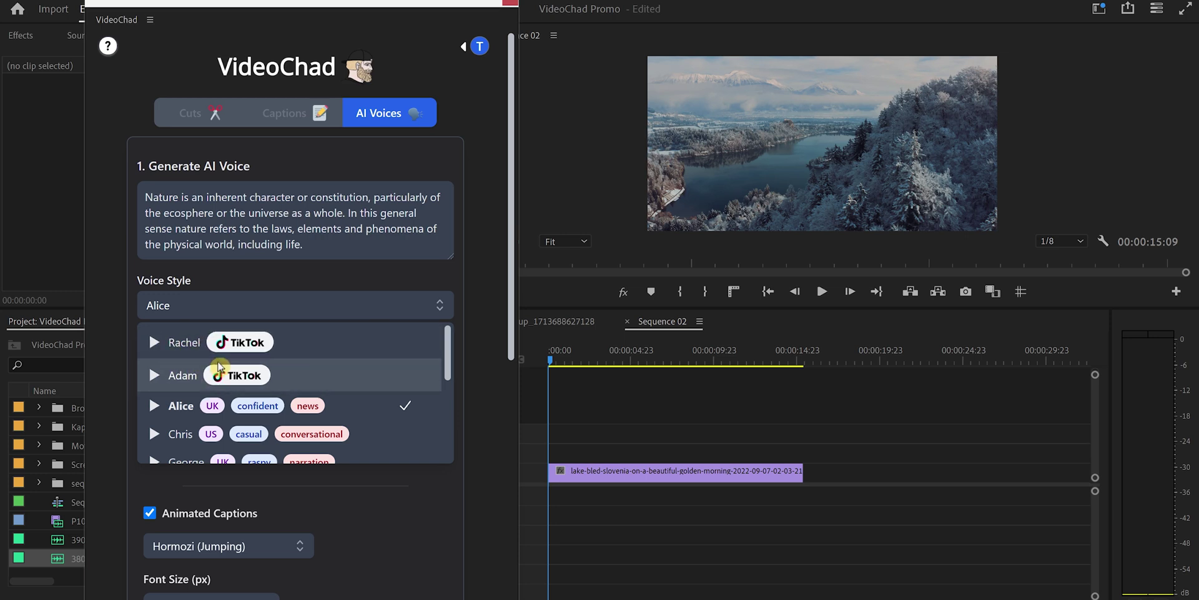
{"action": "left_click_drag", "start_coordinate": [454, 357], "coordinate": [454, 392]}
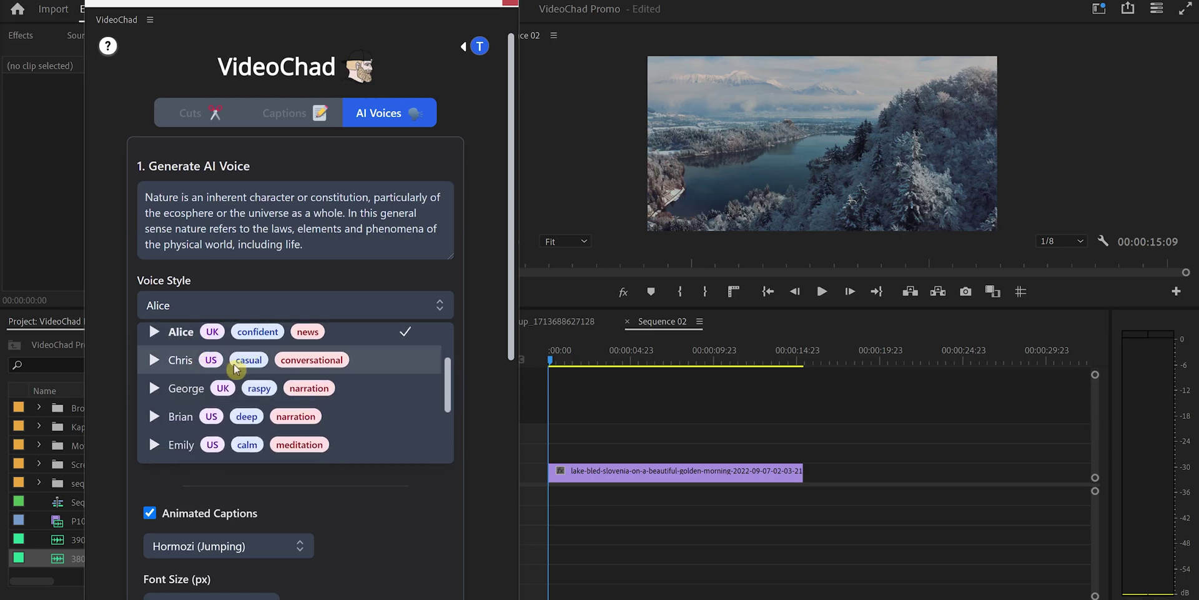
{"action": "left_click_drag", "start_coordinate": [449, 377], "coordinate": [449, 418]}
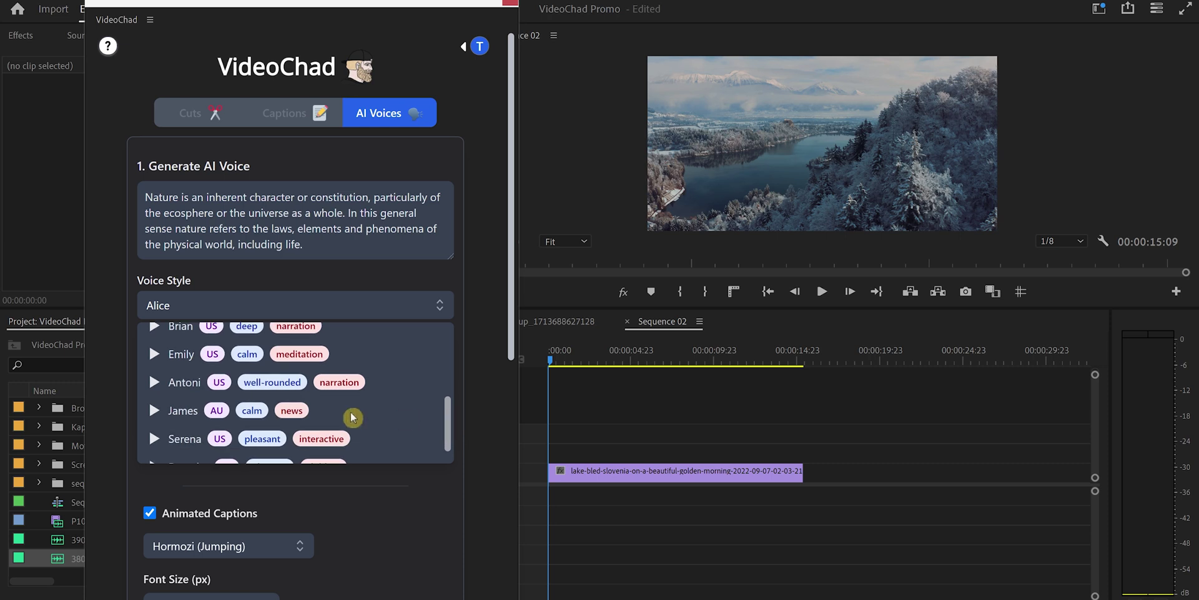
{"action": "left_click", "coordinate": [153, 359]}
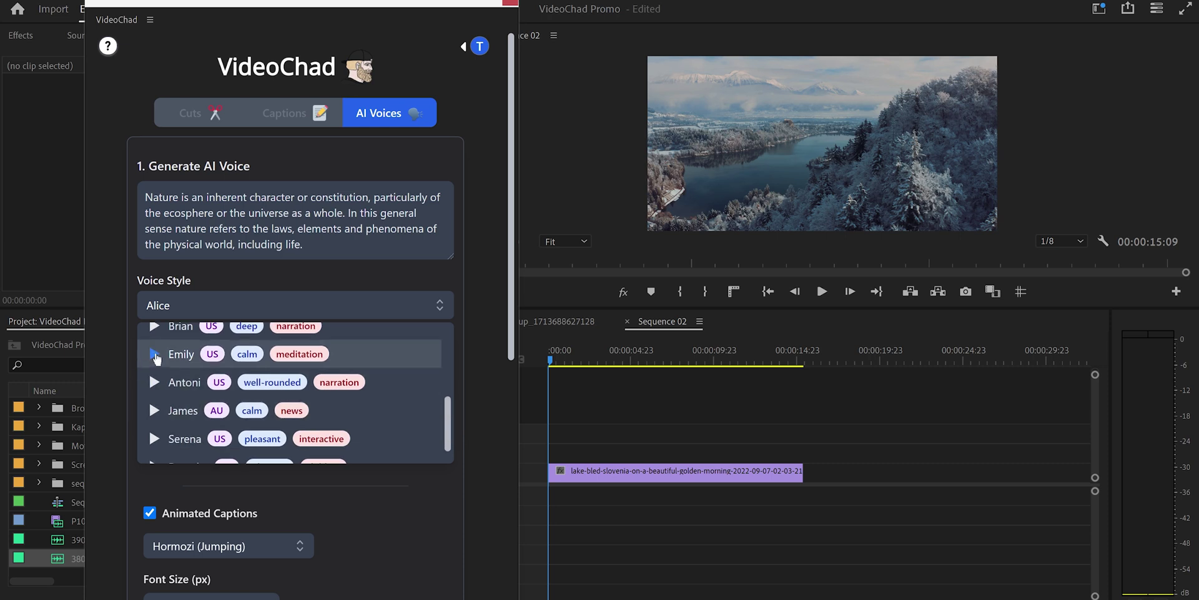
{"action": "scroll", "coordinate": [157, 357], "scroll_direction": "up", "scroll_amount": 2}
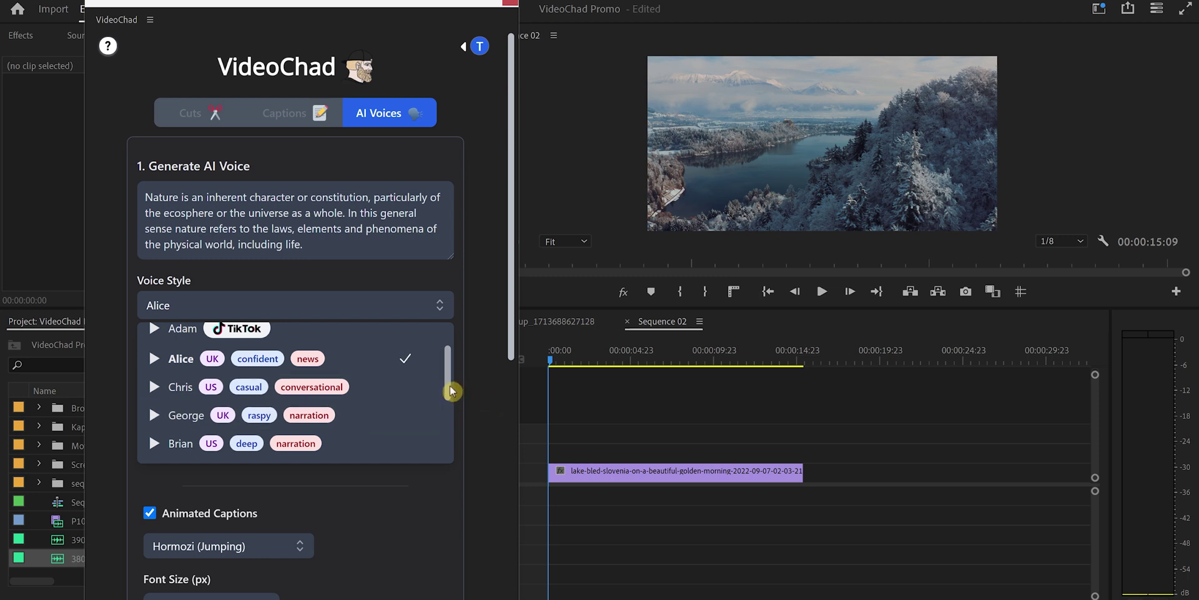
{"action": "mouse_move", "coordinate": [448, 390]}
{"action": "left_mouse_down"}
{"action": "mouse_move", "coordinate": [452, 471]}
{"action": "mouse_move", "coordinate": [440, 353]}
{"action": "mouse_move", "coordinate": [447, 384]}
{"action": "left_mouse_up"}
{"action": "left_click", "coordinate": [183, 359]}
Generate the AI speech with animated captions turned off and add it to Sequence 02
{"action": "left_click_drag", "start_coordinate": [509, 268], "coordinate": [531, 496]}
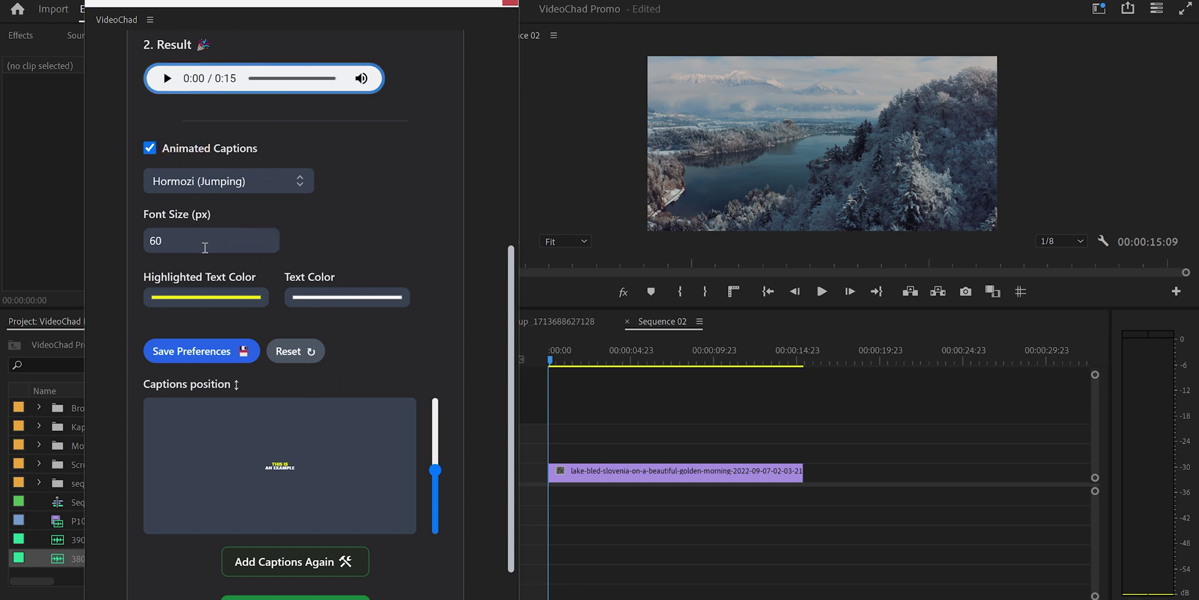
{"action": "left_click", "coordinate": [149, 147]}
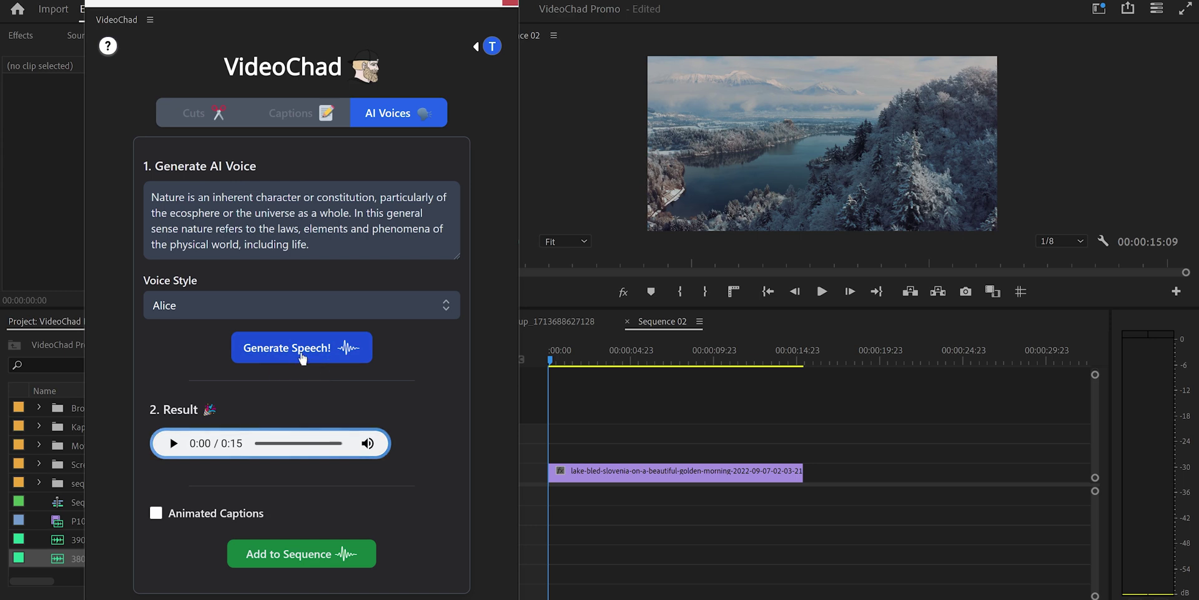
{"action": "left_click", "coordinate": [302, 353]}
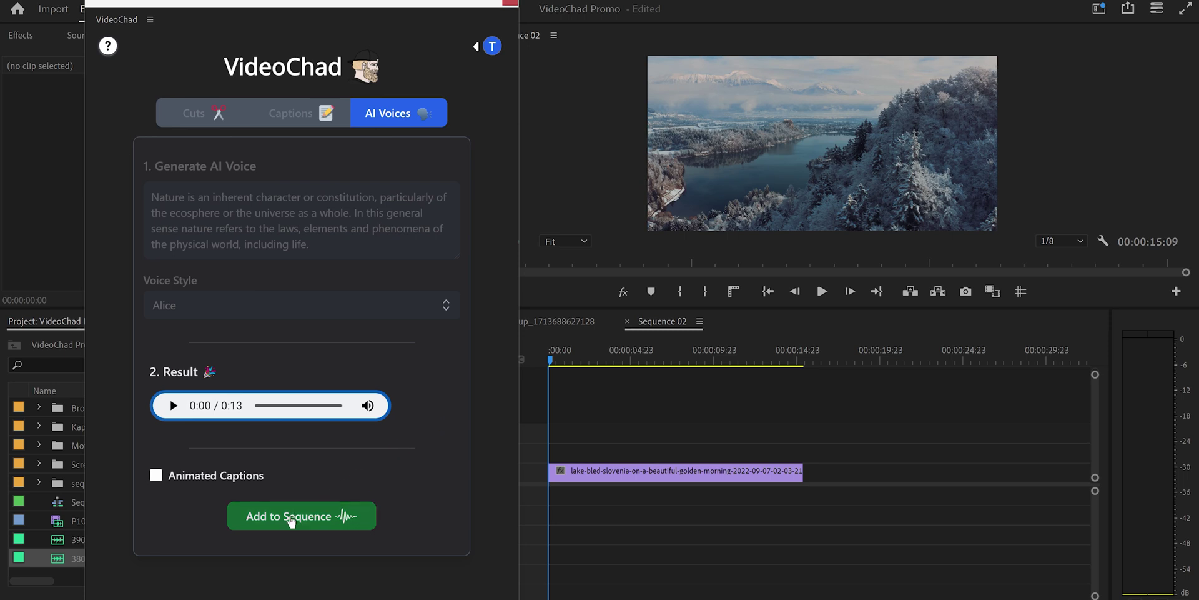
{"action": "left_click", "coordinate": [291, 519]}
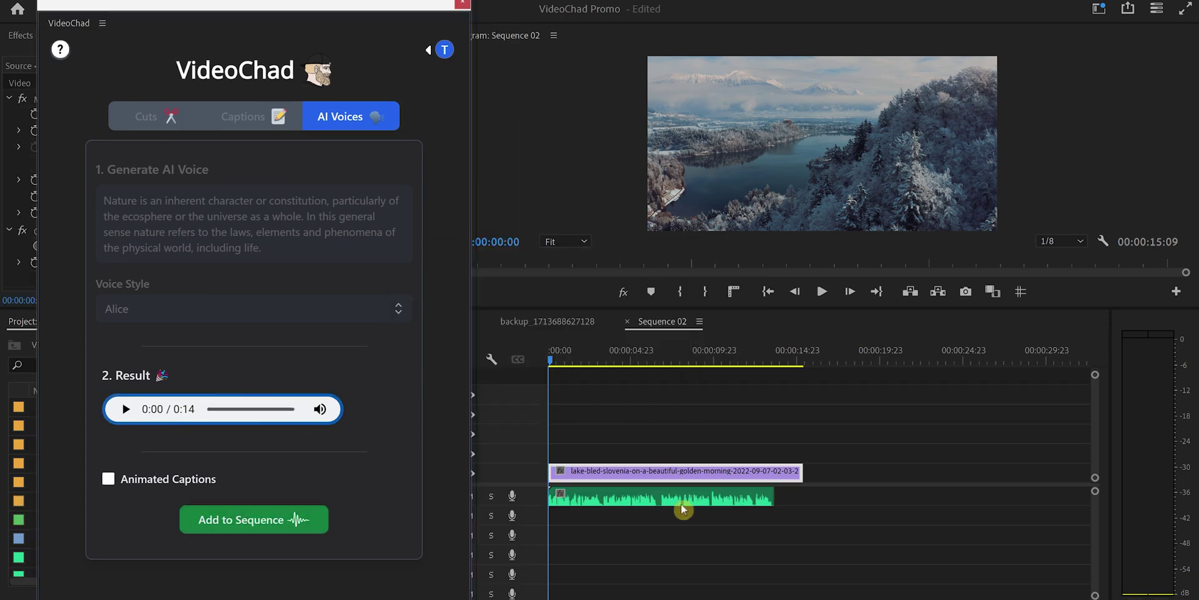